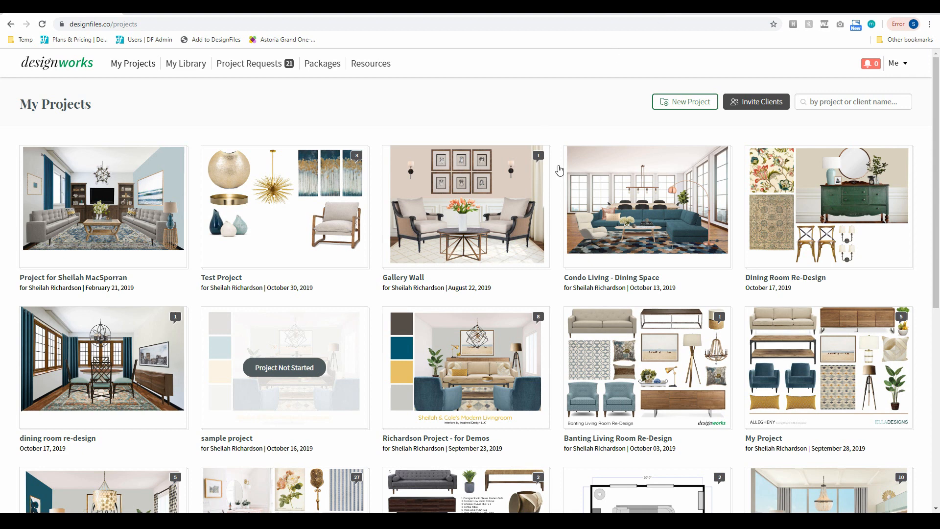
- Open the Condo Living - Dining Space project and view its four existing quotes
click(629, 218)
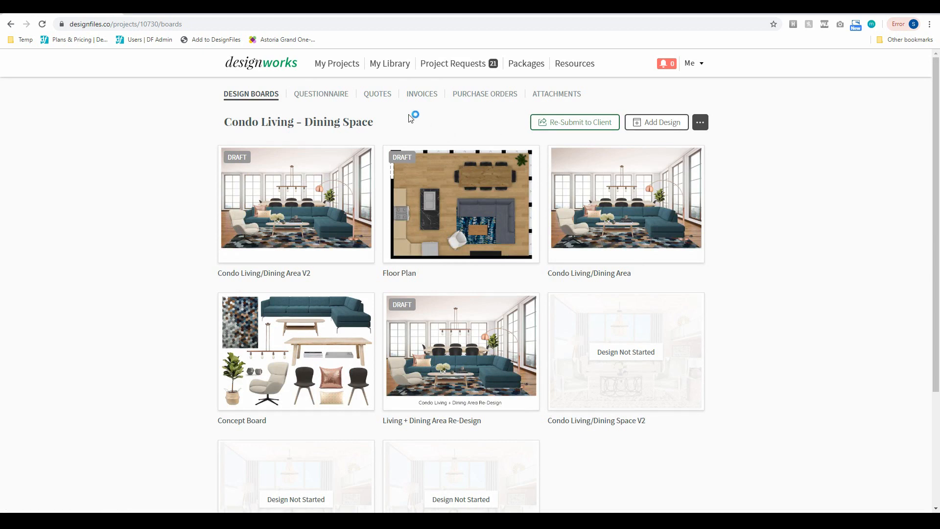
click(381, 97)
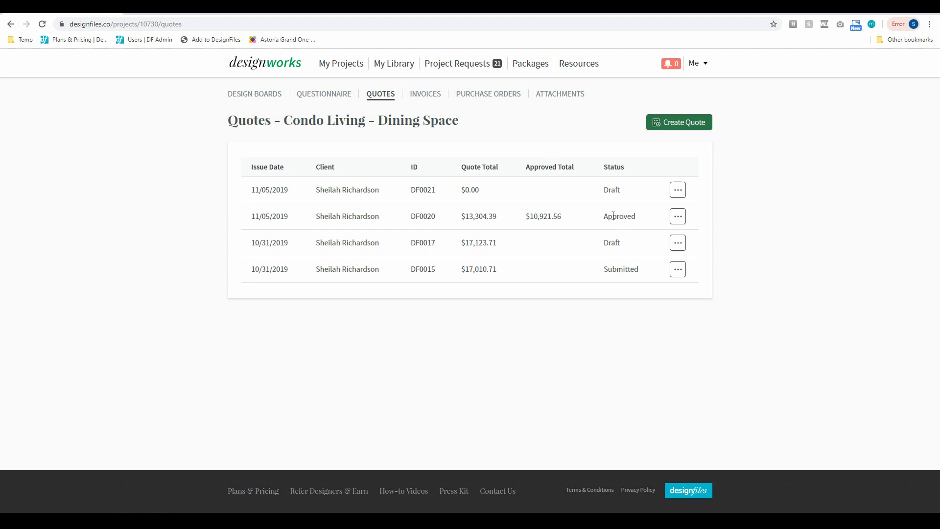
- Glance at quote DF0017's actions menu without choosing, then create new quote DF0022
click(677, 244)
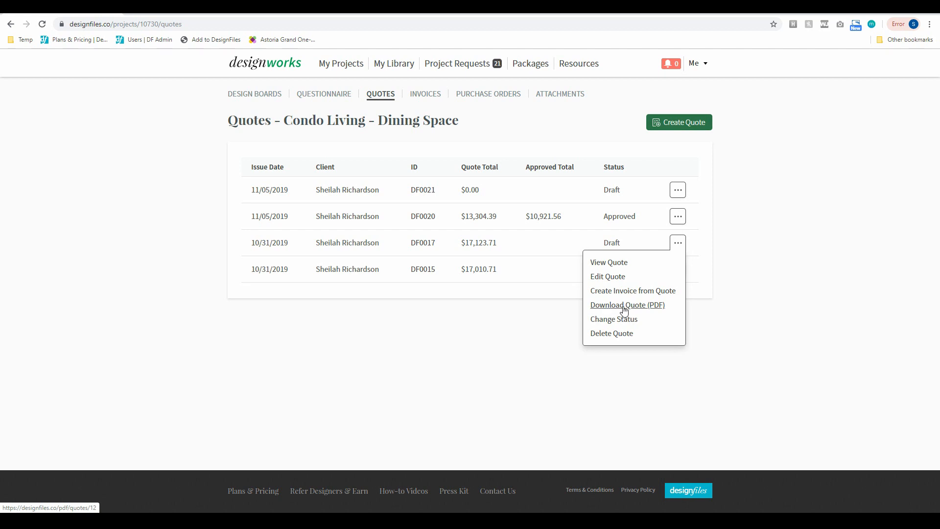
click(761, 291)
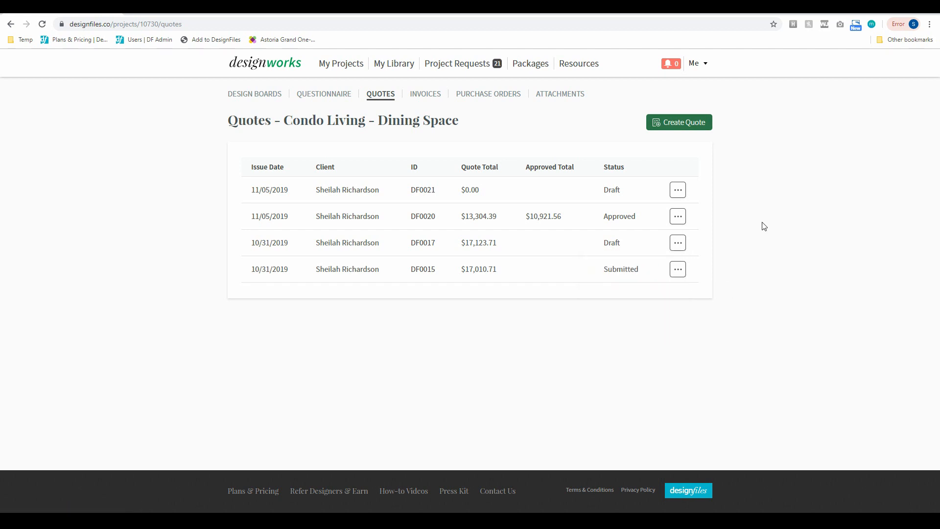
click(686, 126)
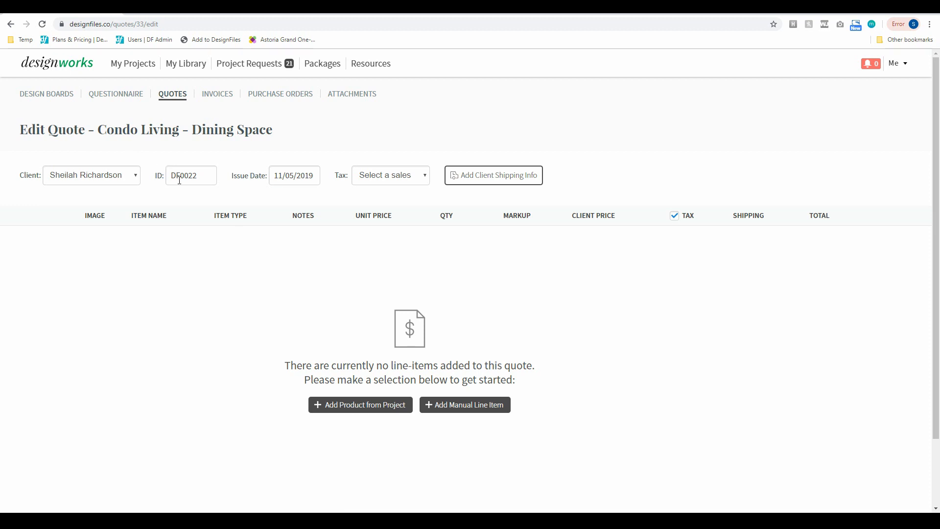
- Apply Ontario HST (13.0%) tax and save the client's autofilled shipping address on the quote
click(372, 183)
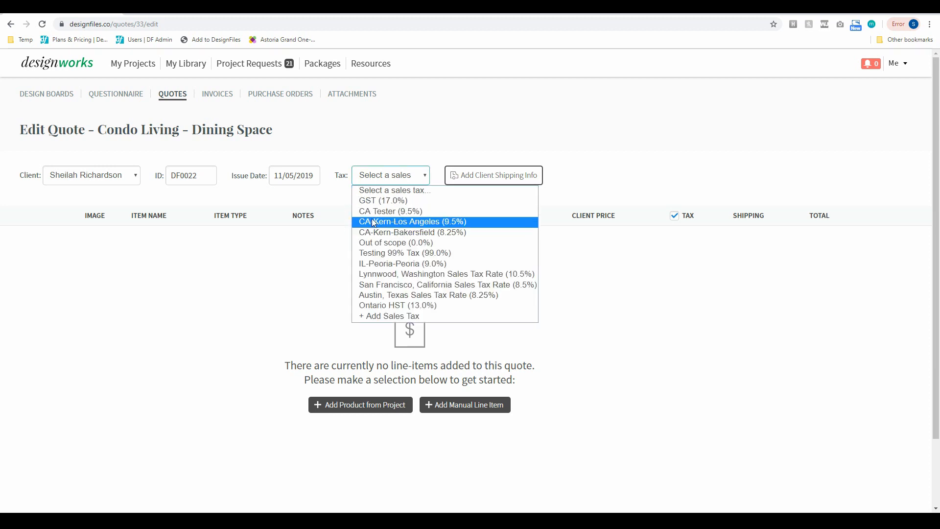
click(385, 302)
click(487, 178)
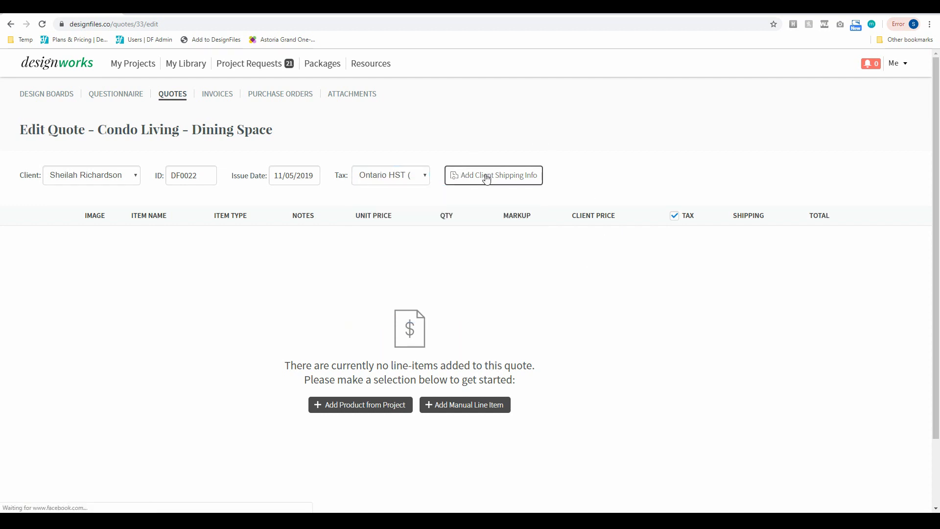
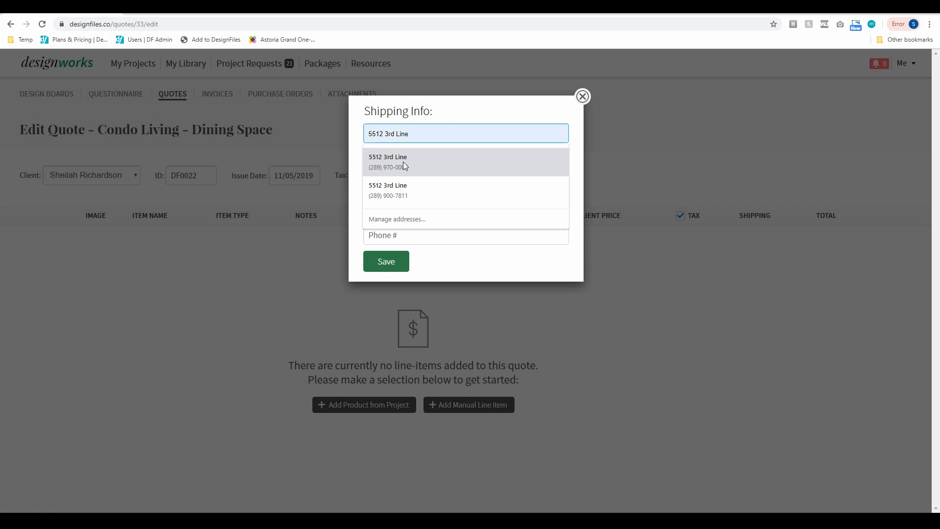
click(404, 163)
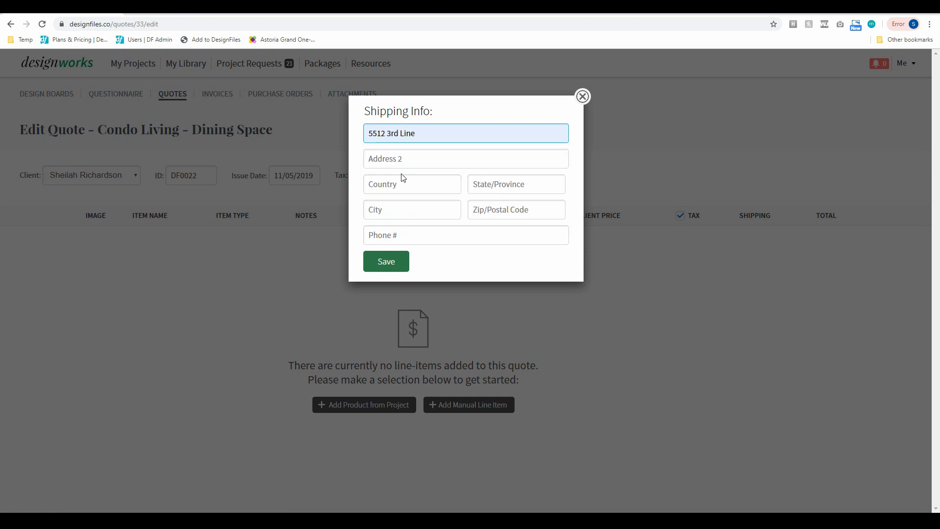
click(390, 189)
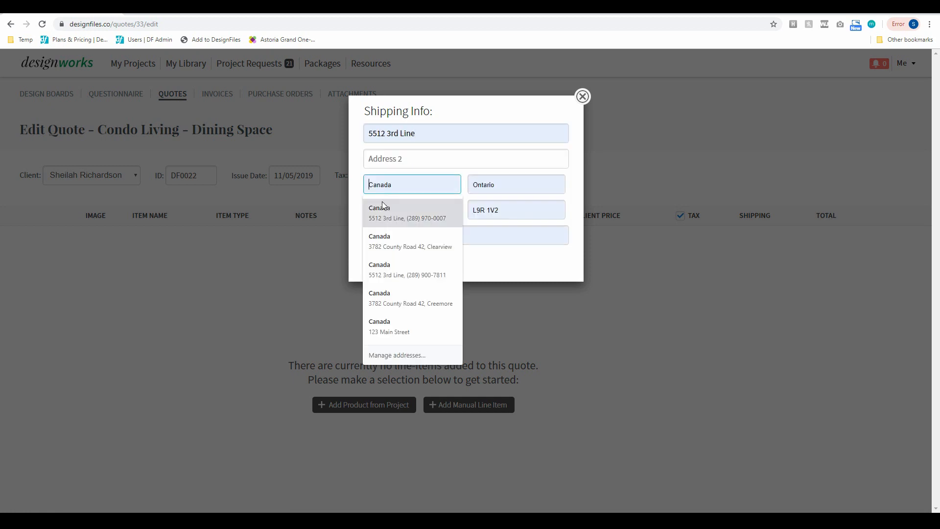
click(387, 210)
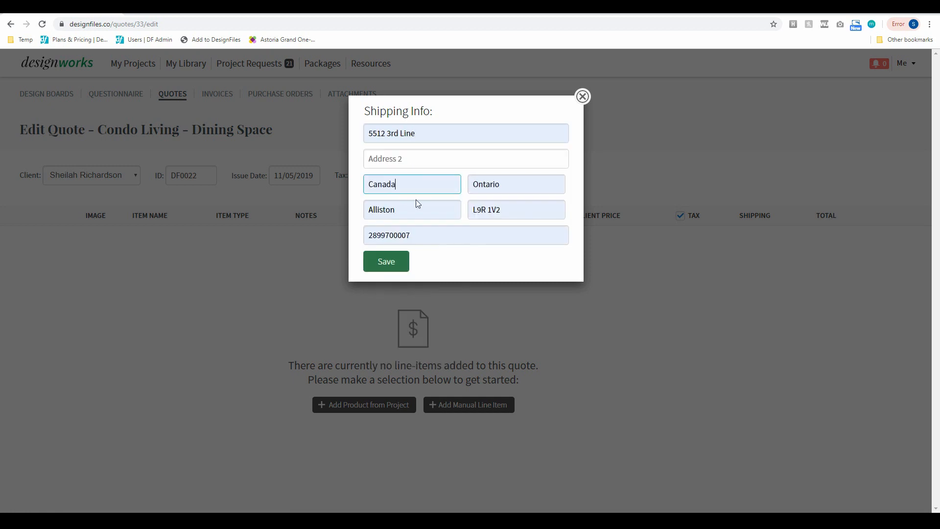
click(386, 267)
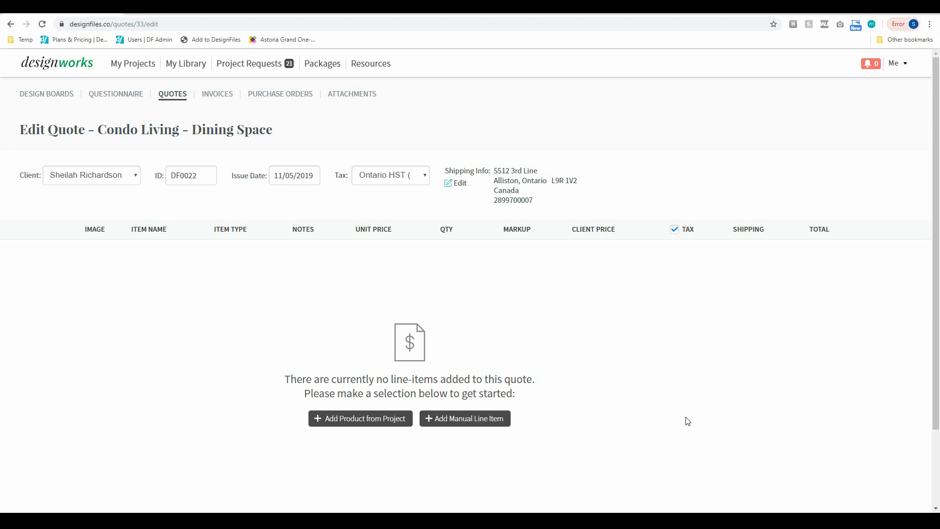
- Add the Adelaide coffee table, Ball pendant and Osaka corner sofa from the project to the quote
click(377, 422)
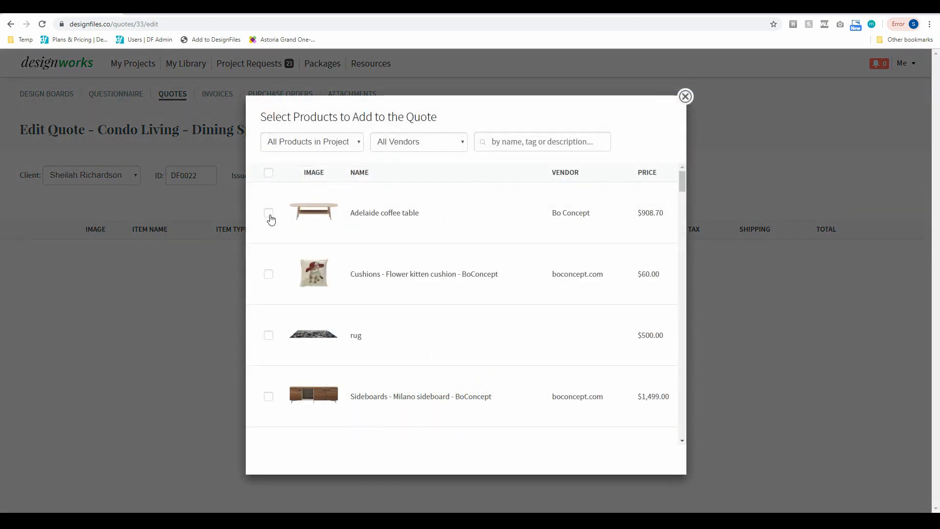
click(269, 215)
scroll(296, 392, down, 4)
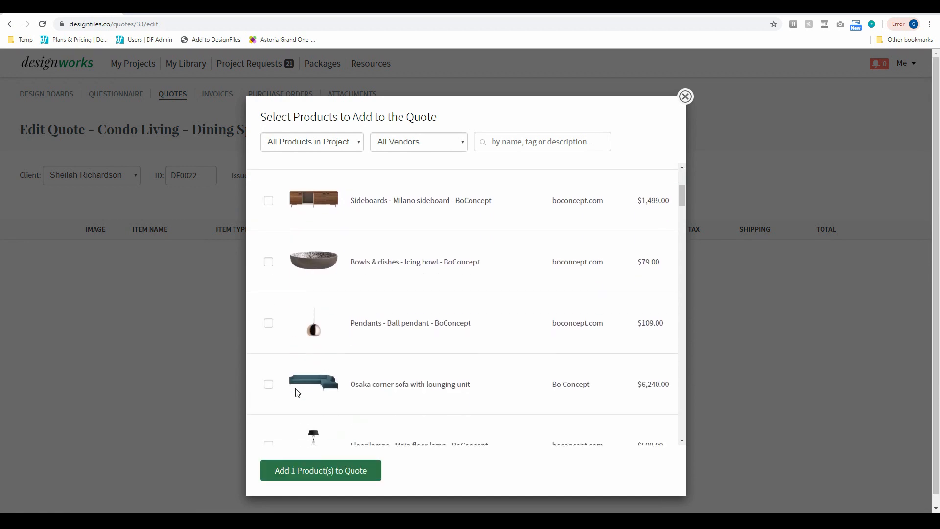
click(270, 384)
click(269, 325)
click(412, 144)
click(411, 144)
click(304, 475)
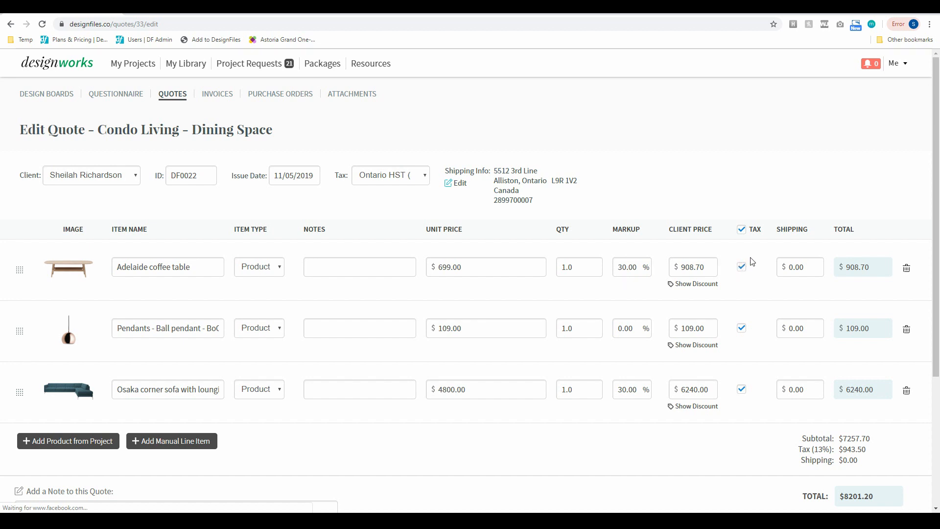
- Give the coffee table and the pendant $100.00 shipping each
click(787, 268)
text(10)
click(787, 328)
text(100)
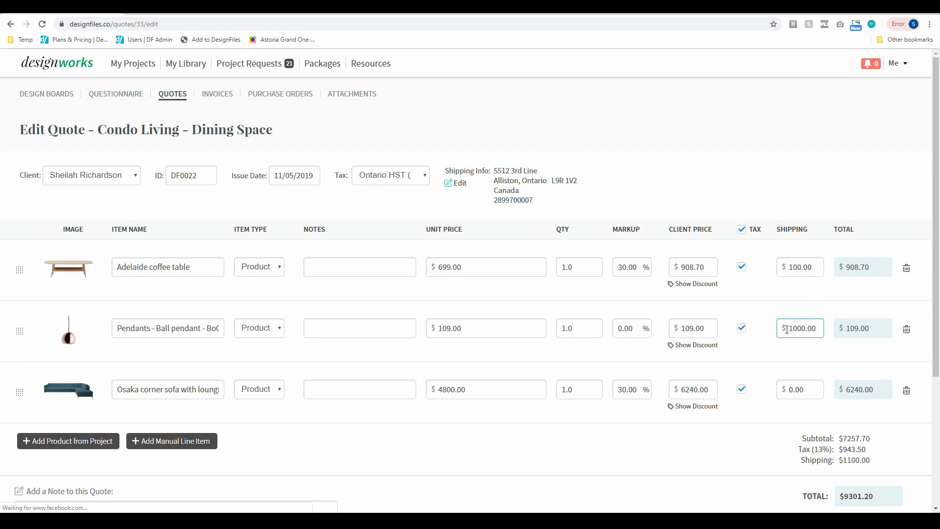
key(BackSpace)
- Set the ball pendant's markup to 30% and its quantity to 3.0
drag(622, 328, 612, 333)
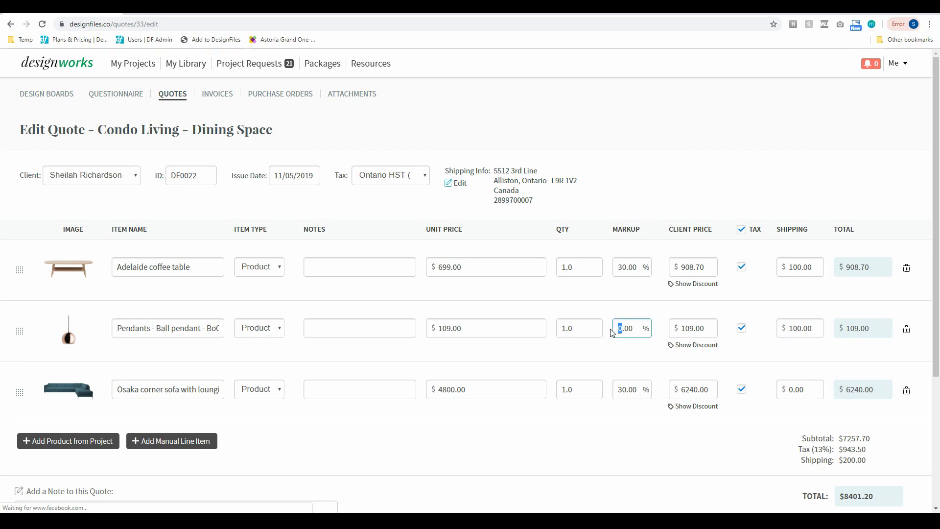
text(30)
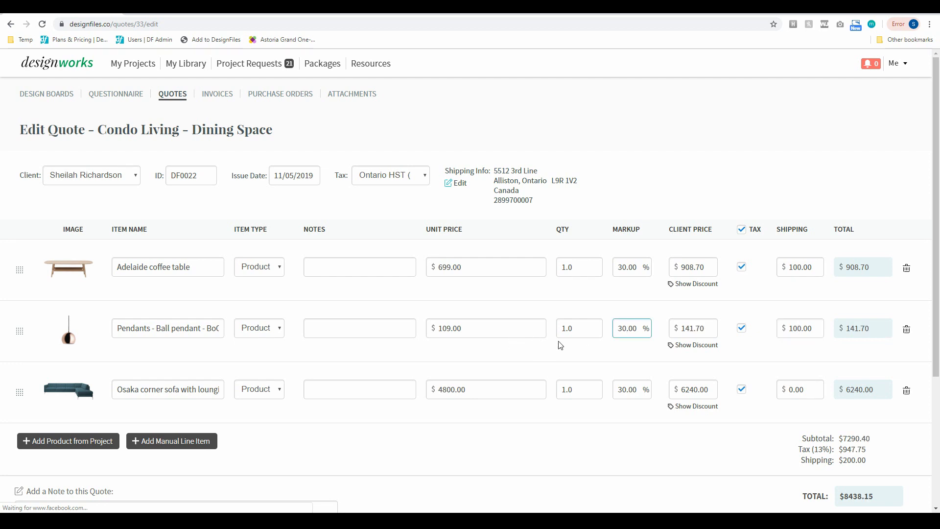
drag(567, 329, 557, 330)
text(3)
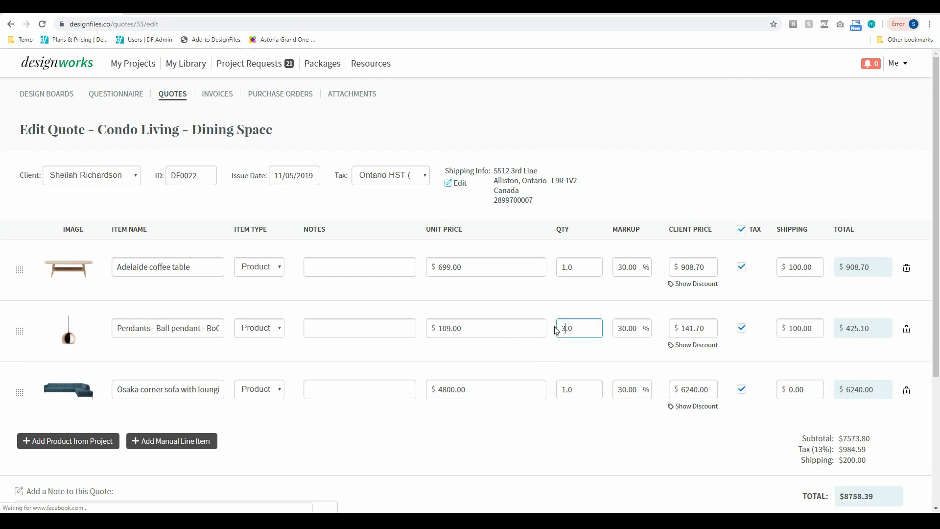
click(461, 436)
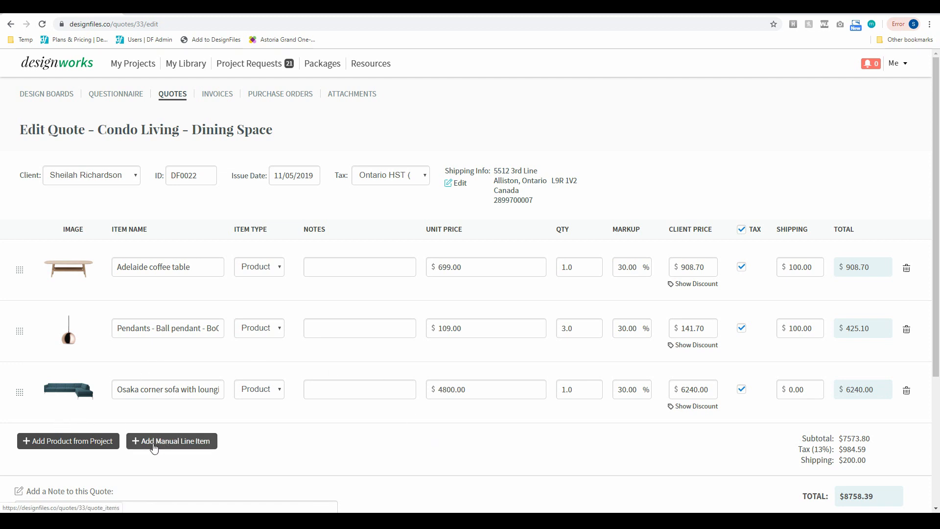
- Add a manual Flooring installation line as a Service priced at $2000.00
click(176, 443)
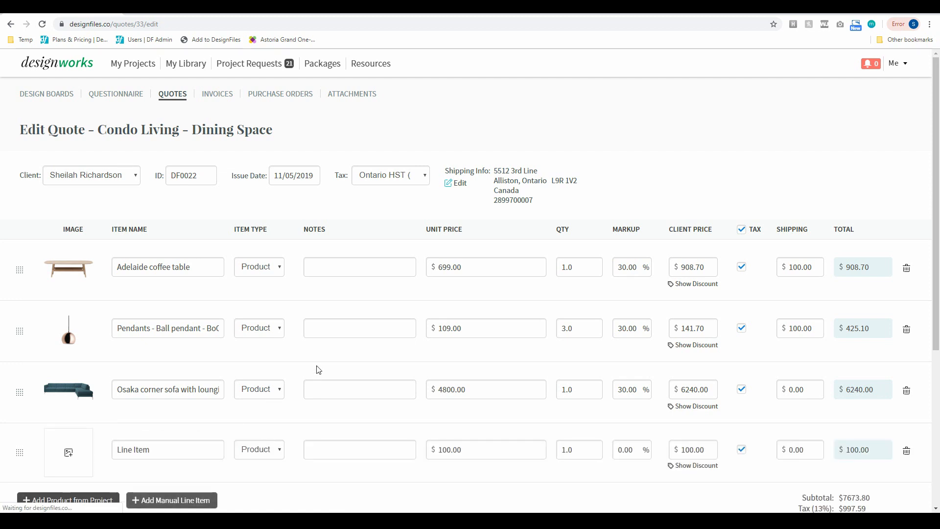
drag(147, 455, 117, 450)
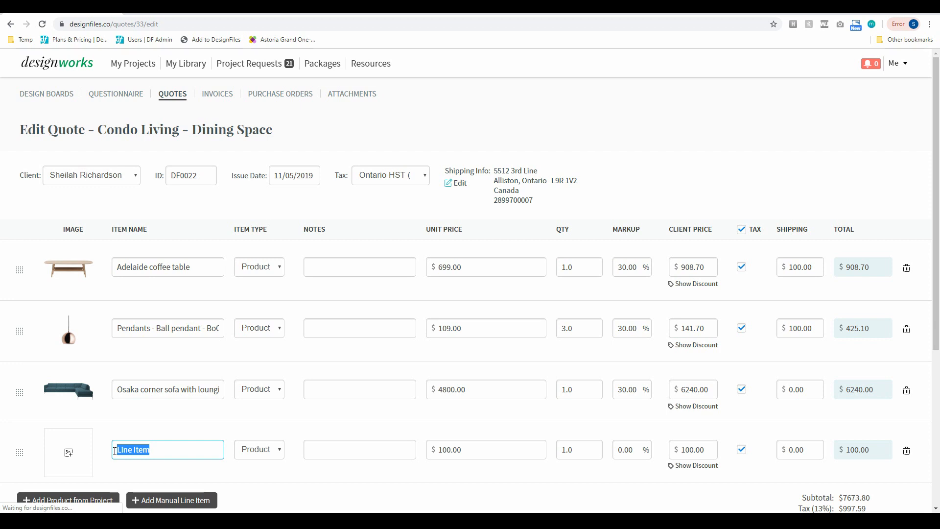
text(Flooring installation)
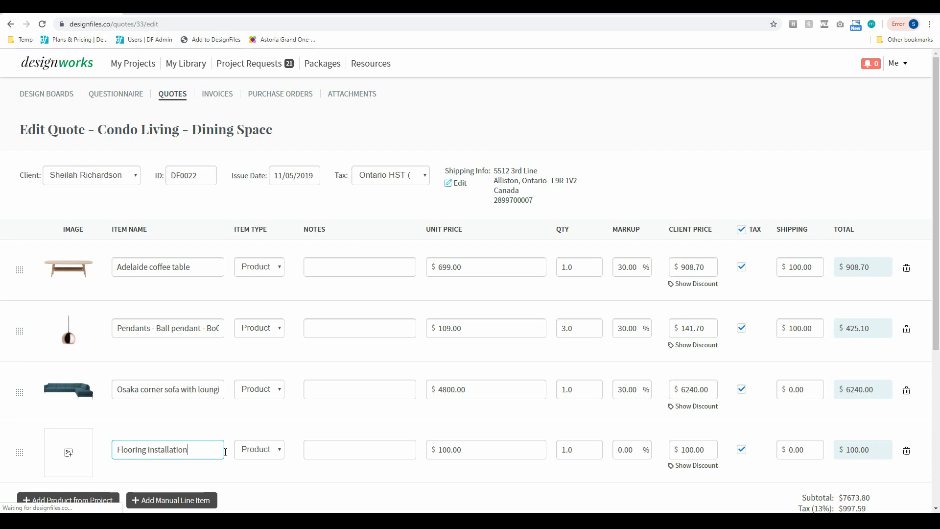
click(256, 449)
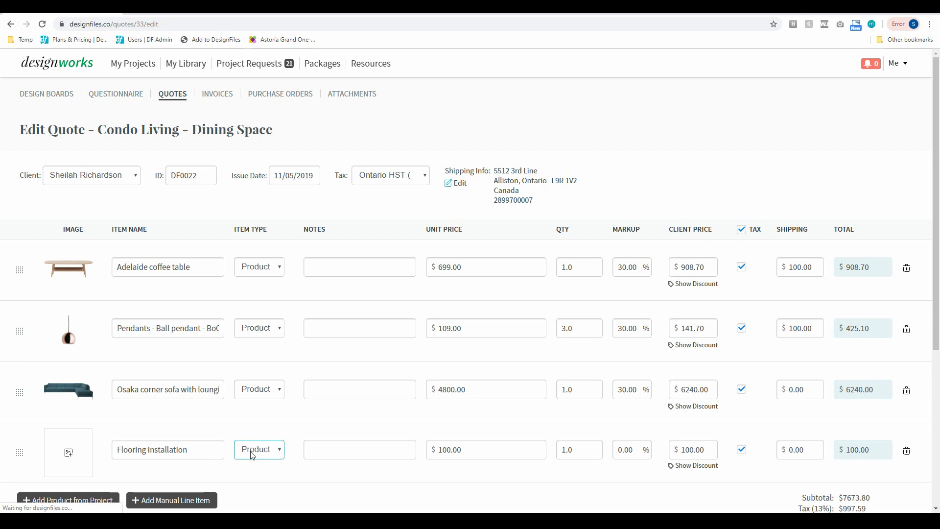
click(260, 472)
drag(444, 449, 438, 450)
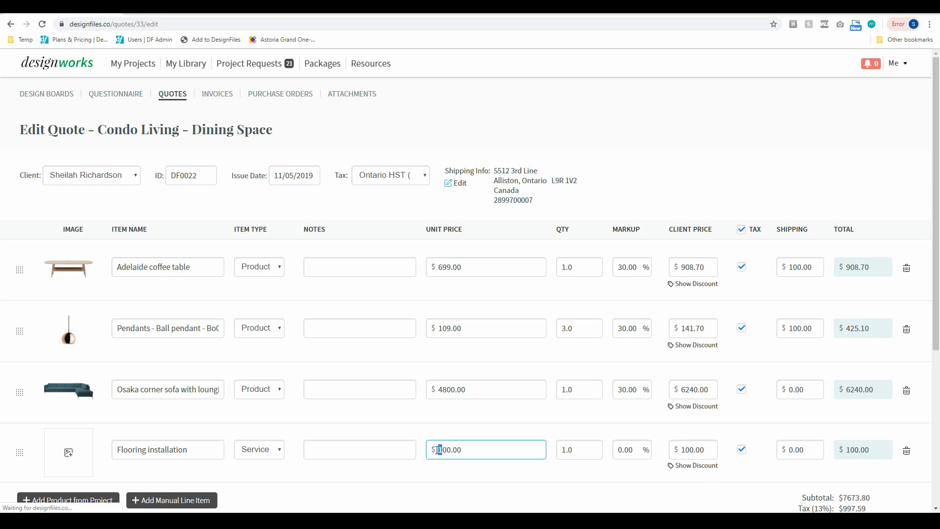
text(20)
- Add another blank manual line item and select its placeholder name
click(179, 500)
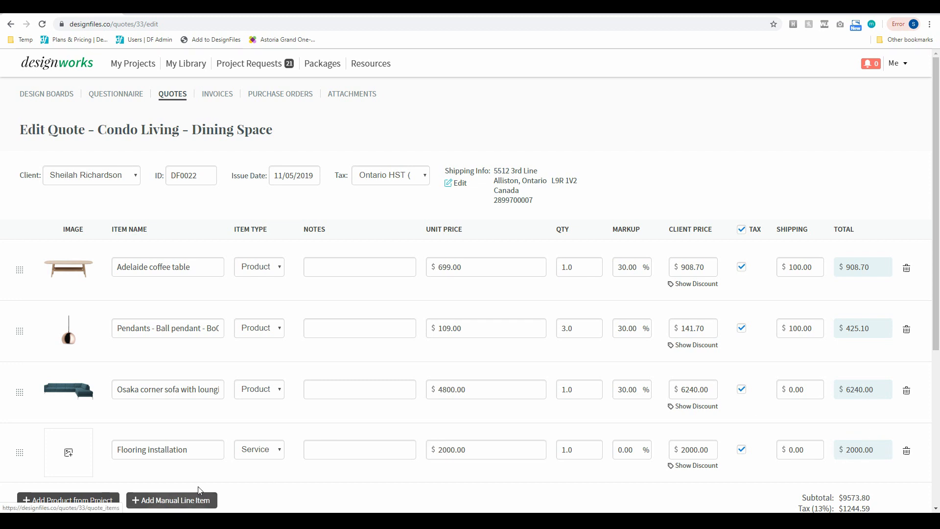
scroll(288, 347, down, 2)
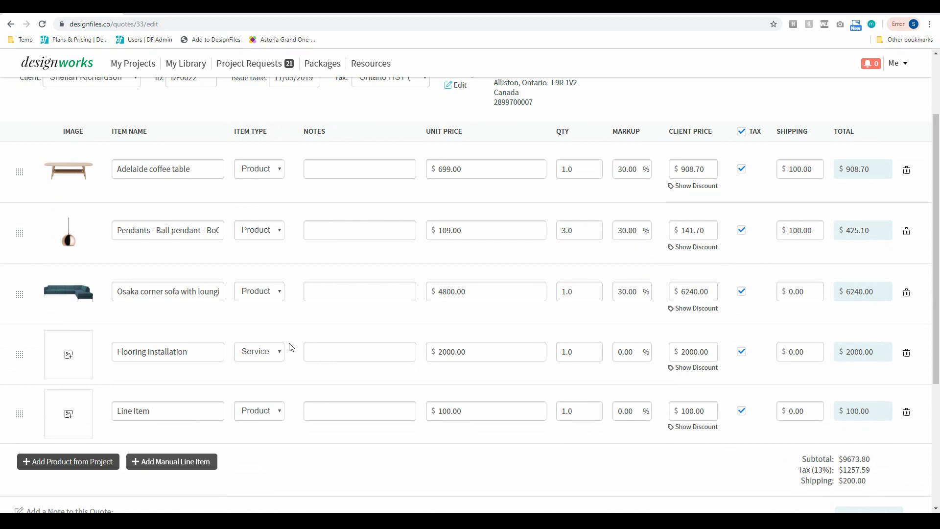
drag(152, 411, 113, 412)
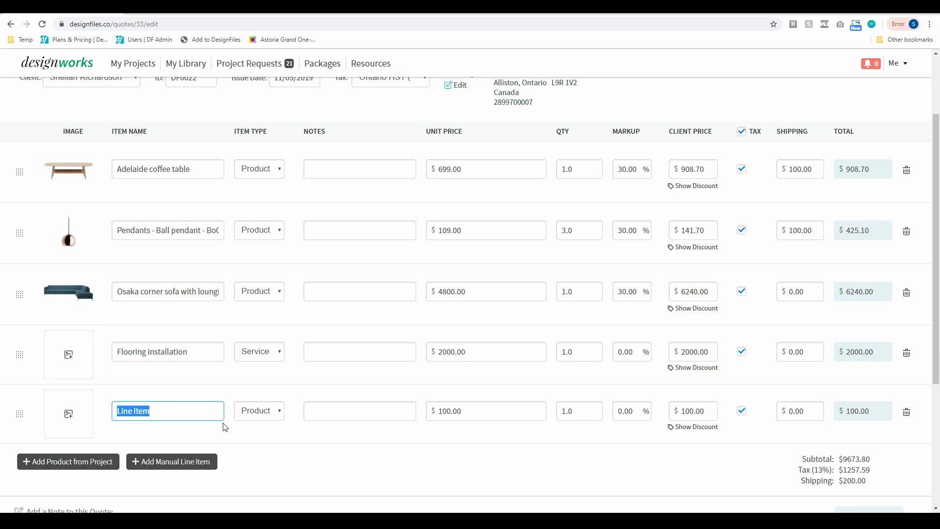
- Make the new line a Paint labor per room Service at $300.00 with quantity 4.0
text(Paint labor per room)
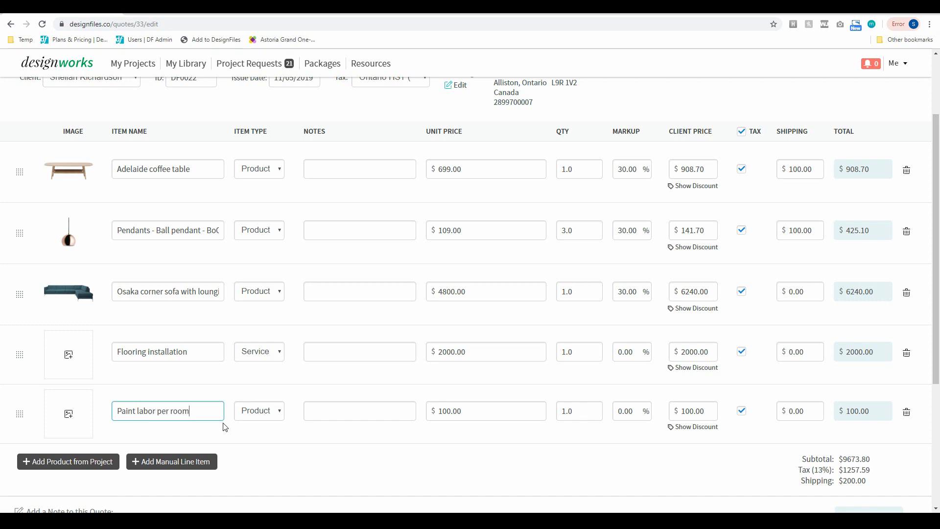
click(267, 413)
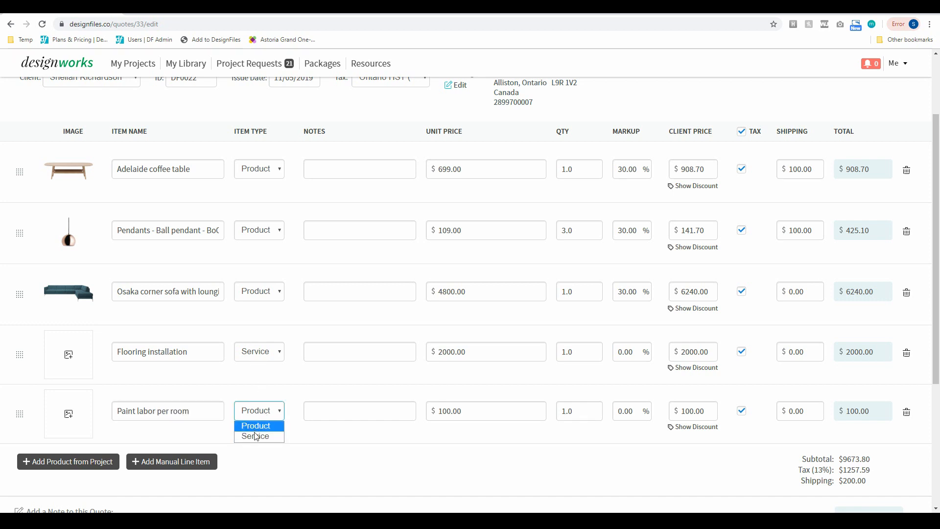
click(264, 436)
drag(443, 413, 437, 412)
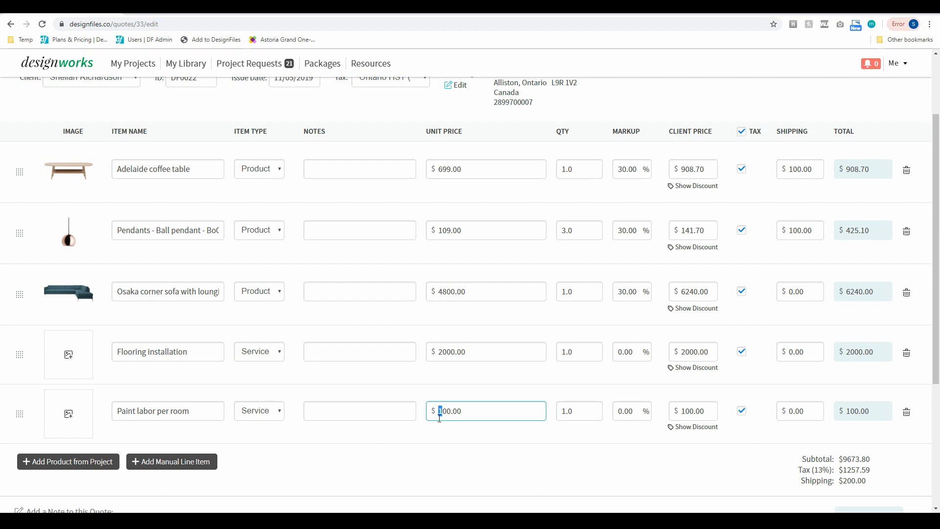
text(3)
drag(567, 412, 559, 413)
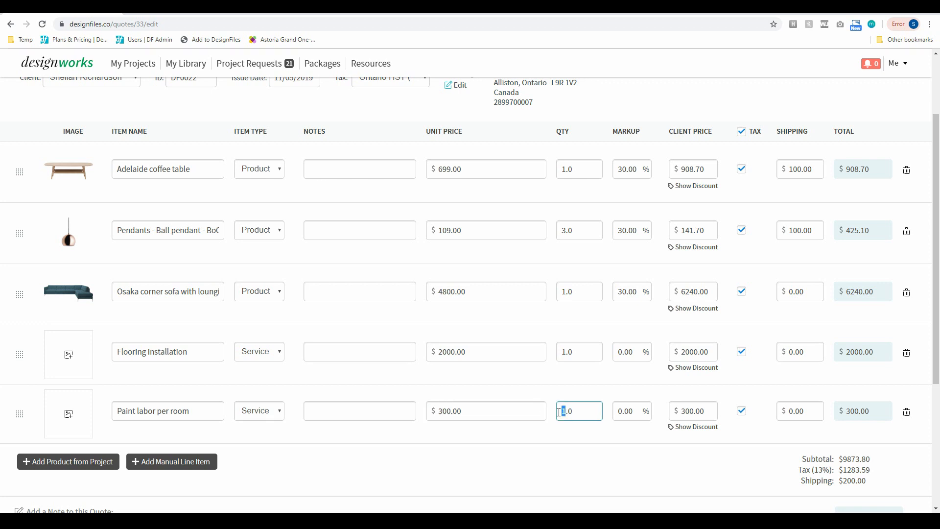
text(4)
- Add the note 'Sample Text' to the quote and save the draft with a client preview
scroll(311, 382, down, 3)
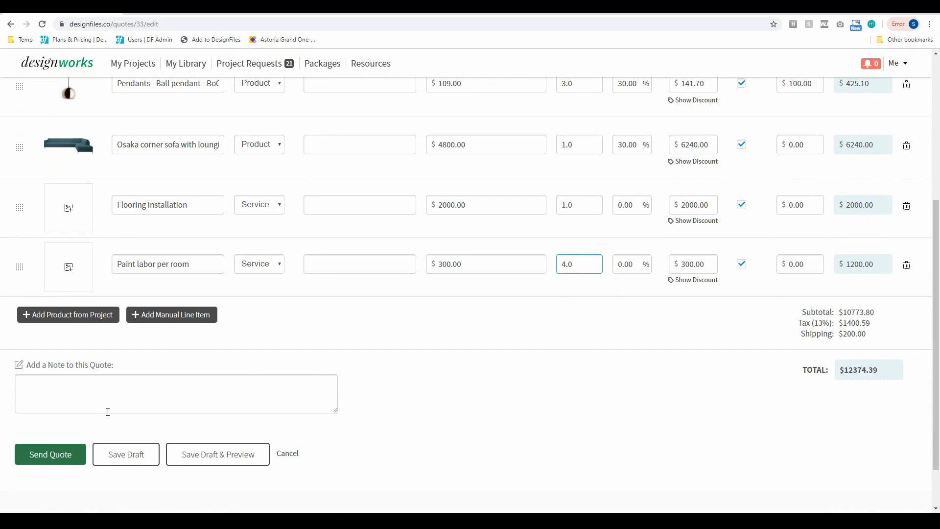
click(160, 387)
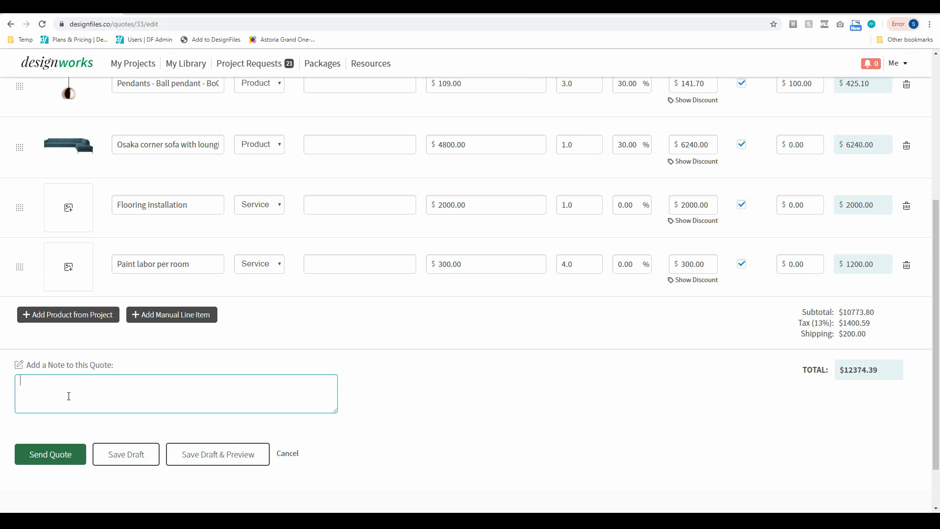
text(Sample Text)
click(231, 456)
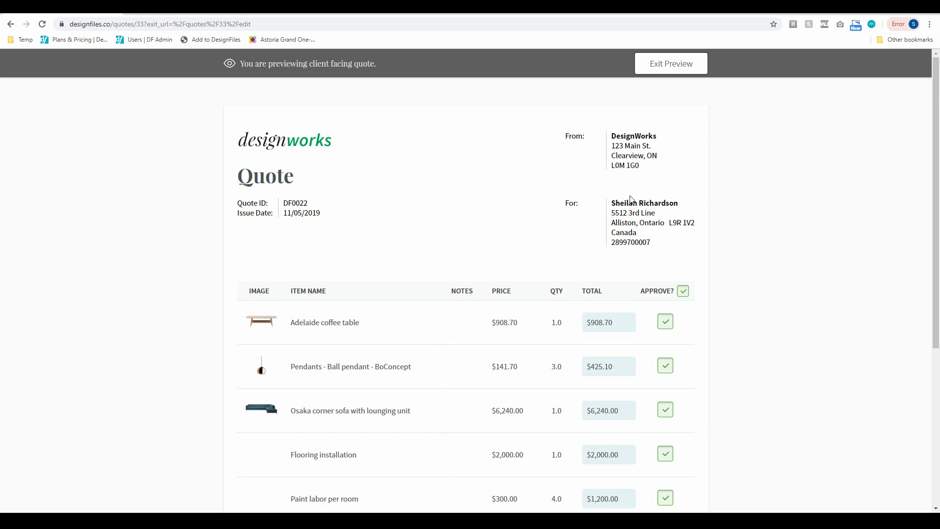
- Check the preview's $12374.39 total, then exit back to quote DF0022's edit page
scroll(436, 340, down, 3)
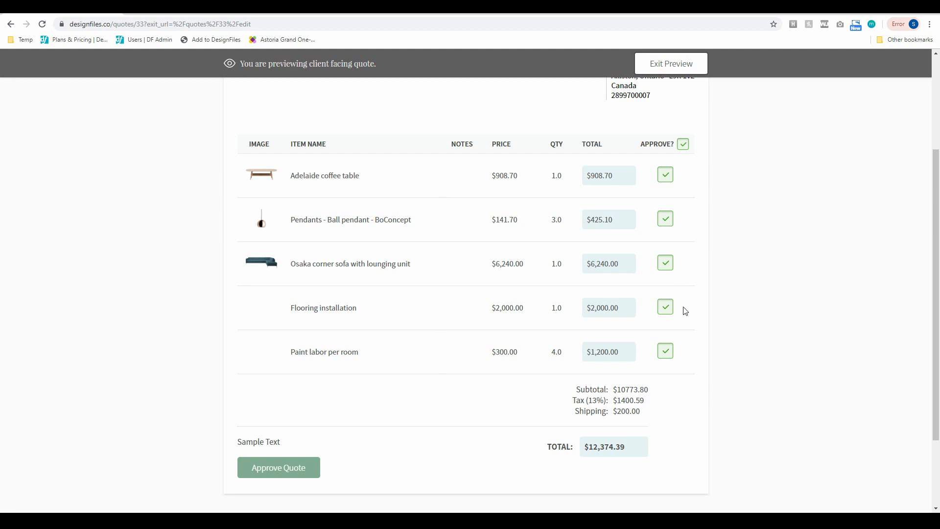
click(678, 63)
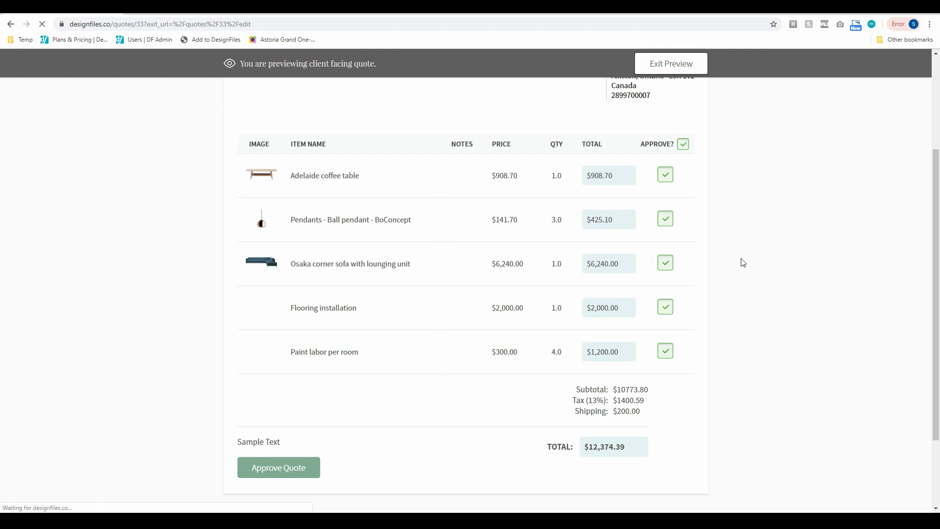
scroll(326, 300, down, 2)
scroll(326, 300, down, 4)
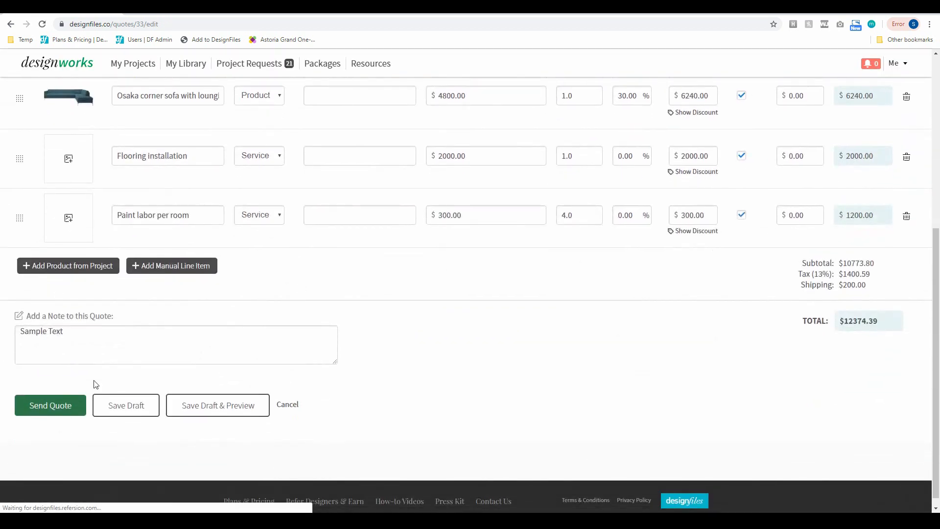
- Send quote DF0022 to the client through the Send Quote modal
click(43, 410)
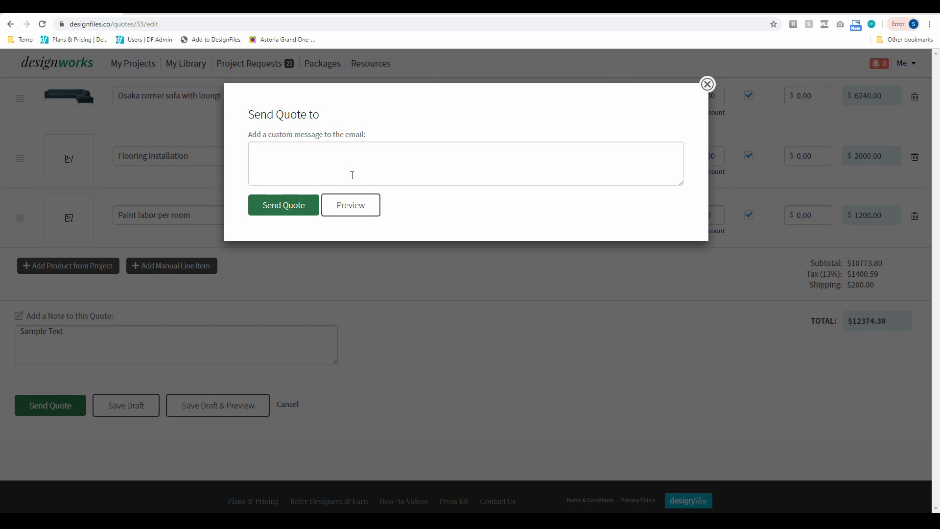
click(289, 208)
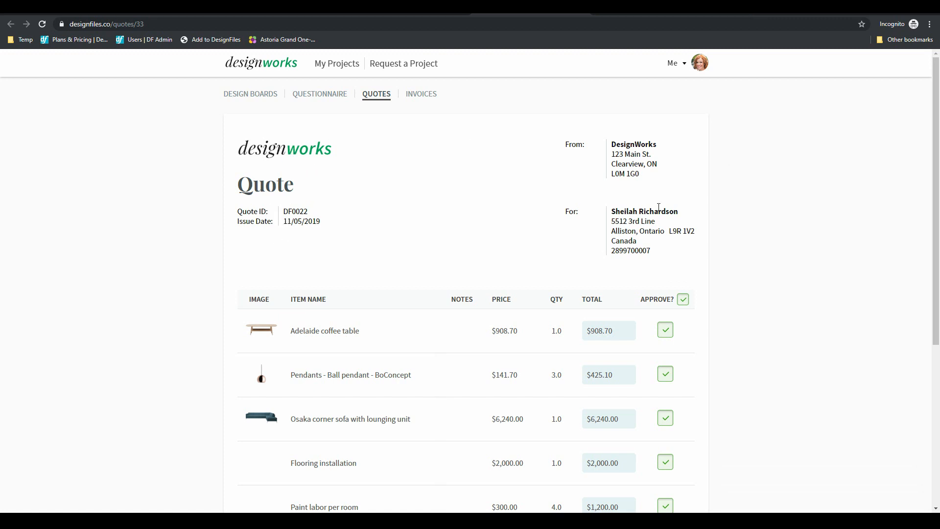
- As the client, exclude the coffee table and paint labor, then approve the quote for $9,891.56
scroll(722, 288, down, 3)
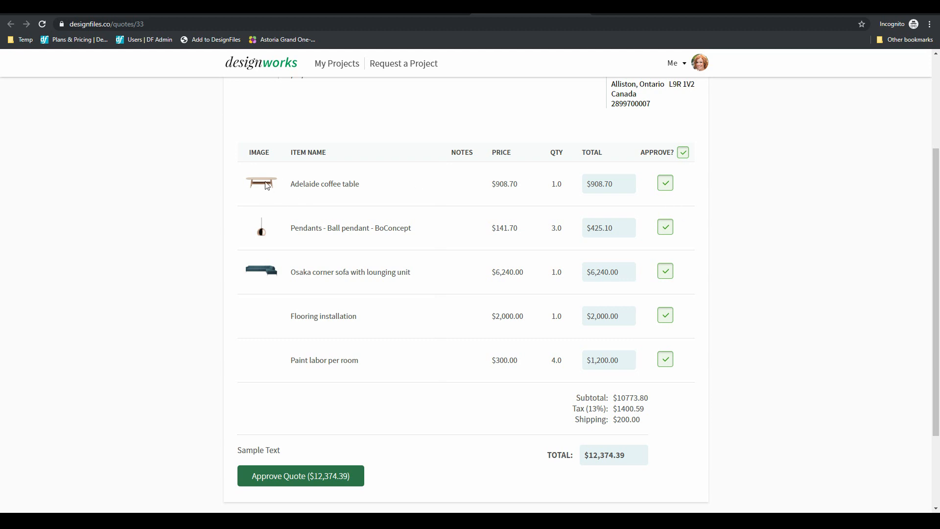
click(666, 185)
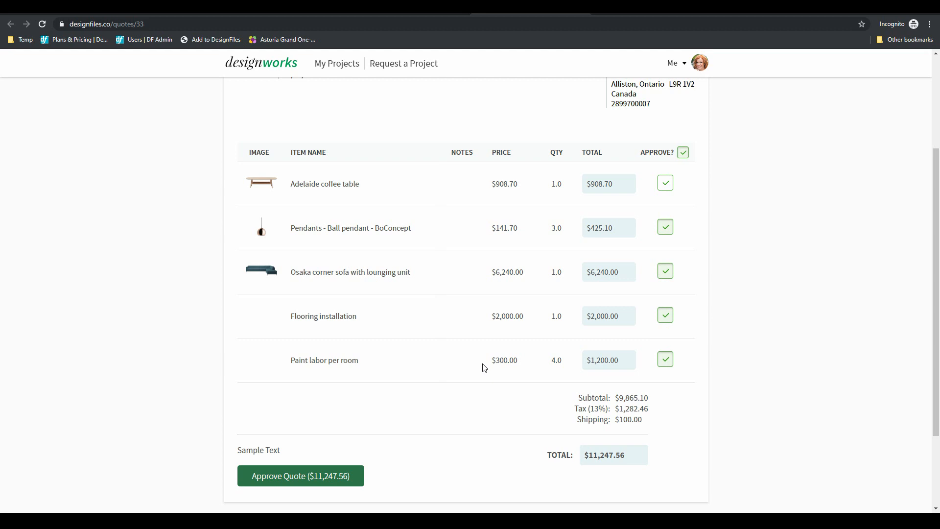
click(666, 362)
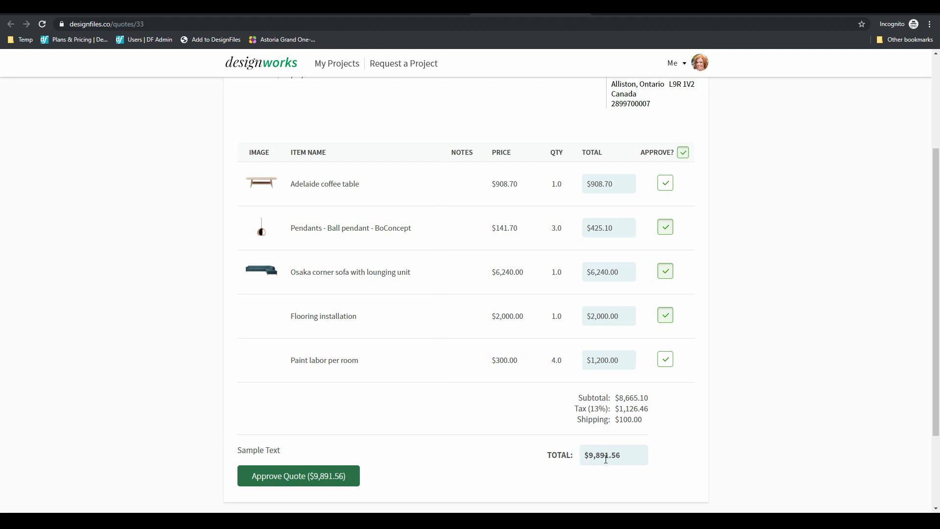
click(280, 478)
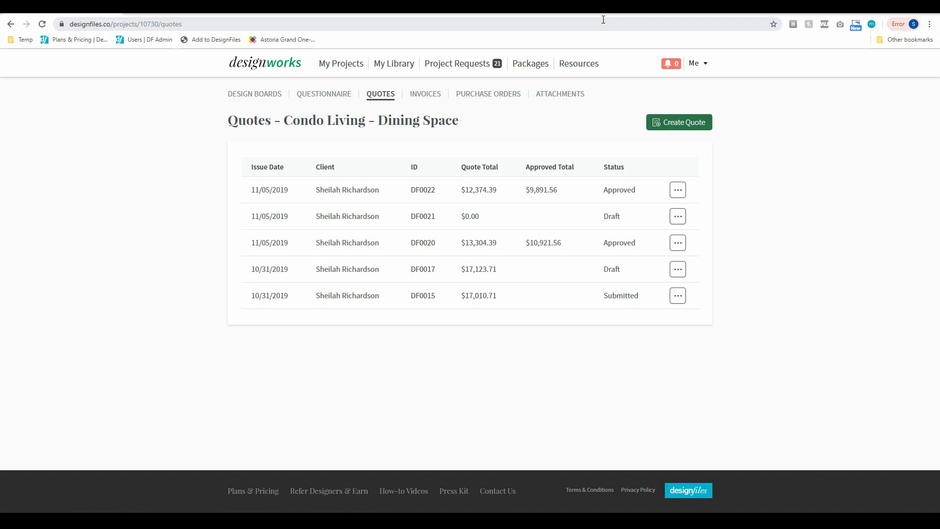
- Highlight the client, the $12,374.39 quote total and the $9,891.56 approved total, then open the row's actions
drag(330, 190, 382, 193)
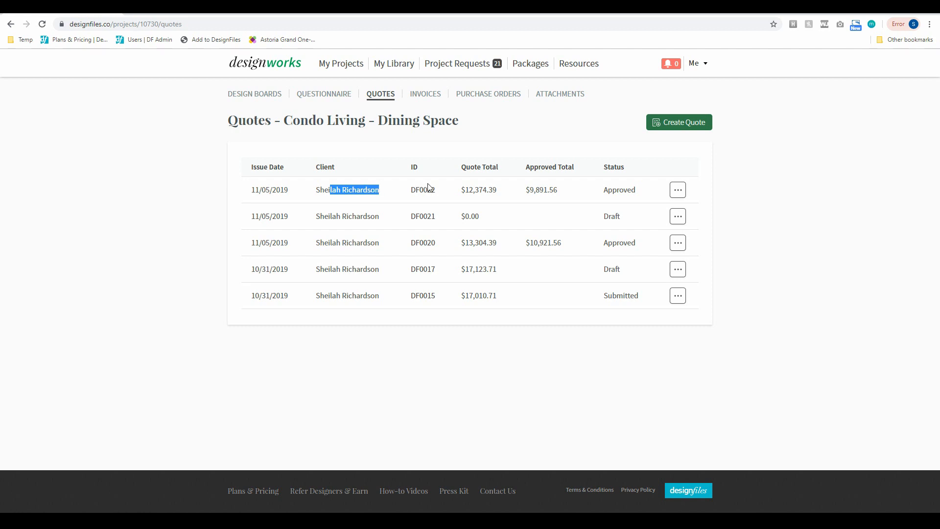
drag(460, 190, 500, 195)
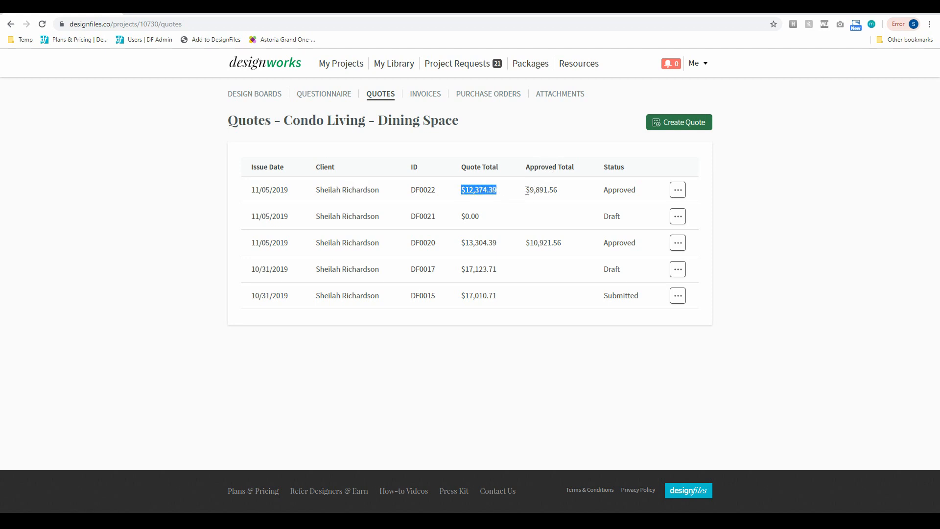
drag(525, 190, 558, 190)
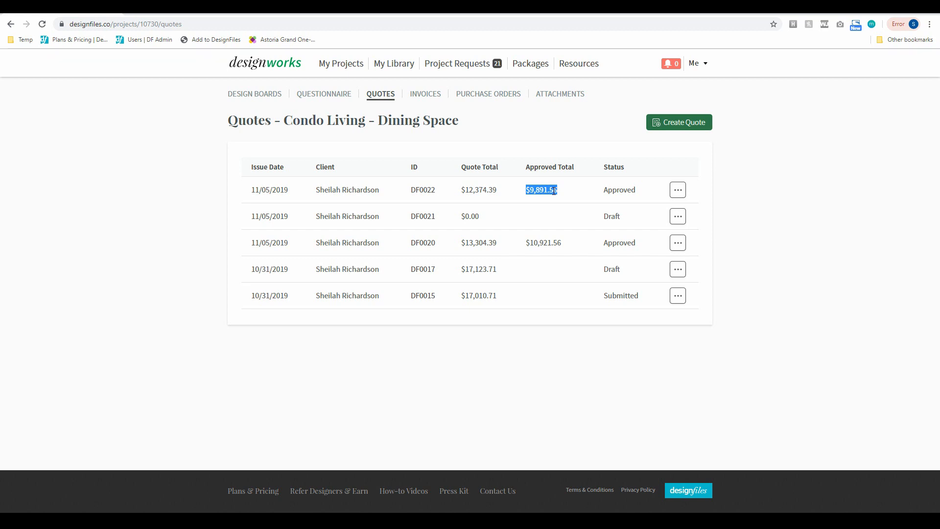
click(568, 193)
click(678, 190)
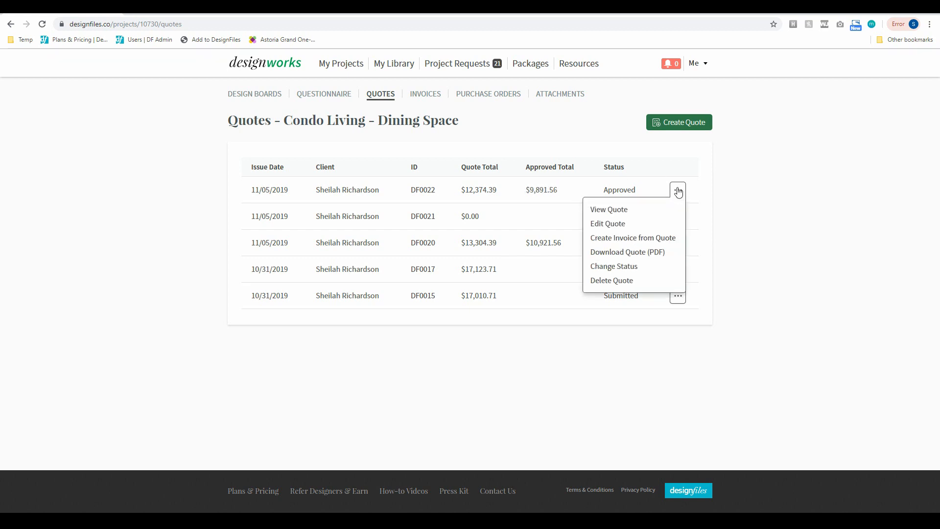
- Preview the approved quote, with coffee table and paint labor struck through, then return to the list
click(612, 211)
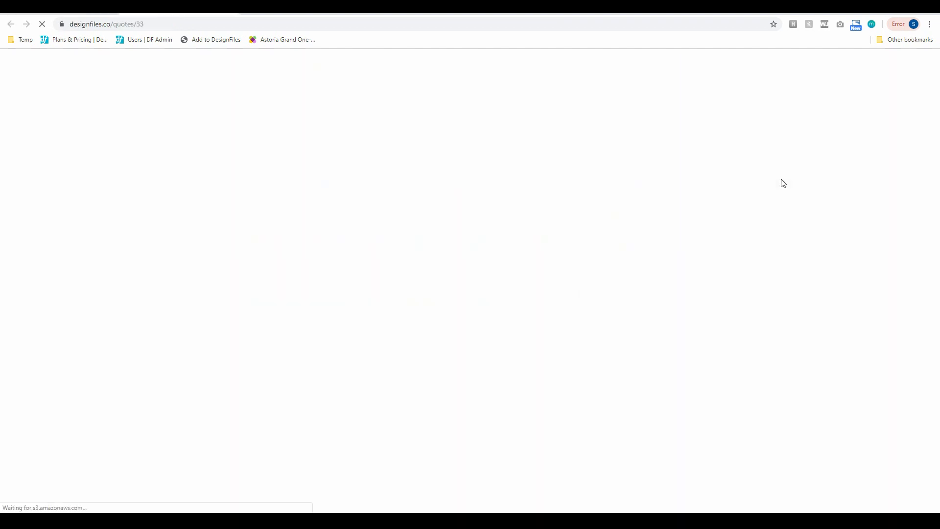
scroll(782, 183, down, 2)
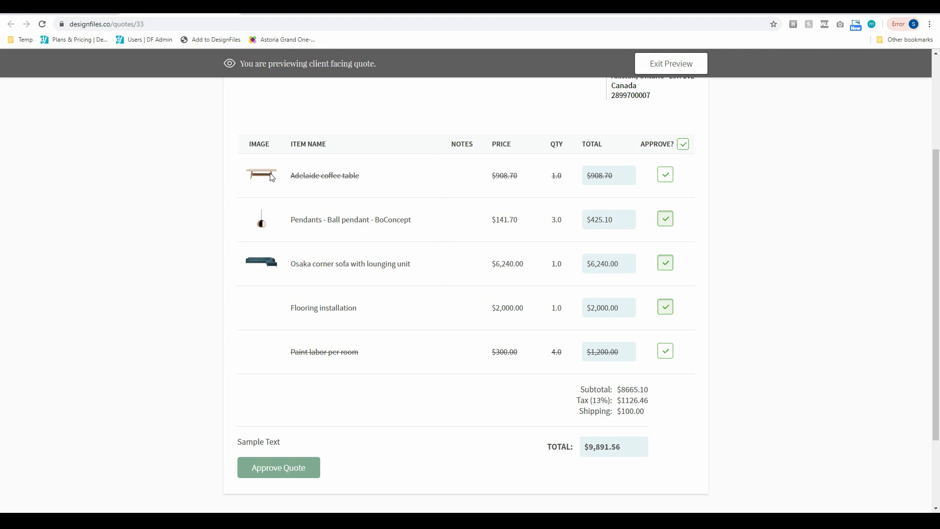
scroll(448, 326, down, 1)
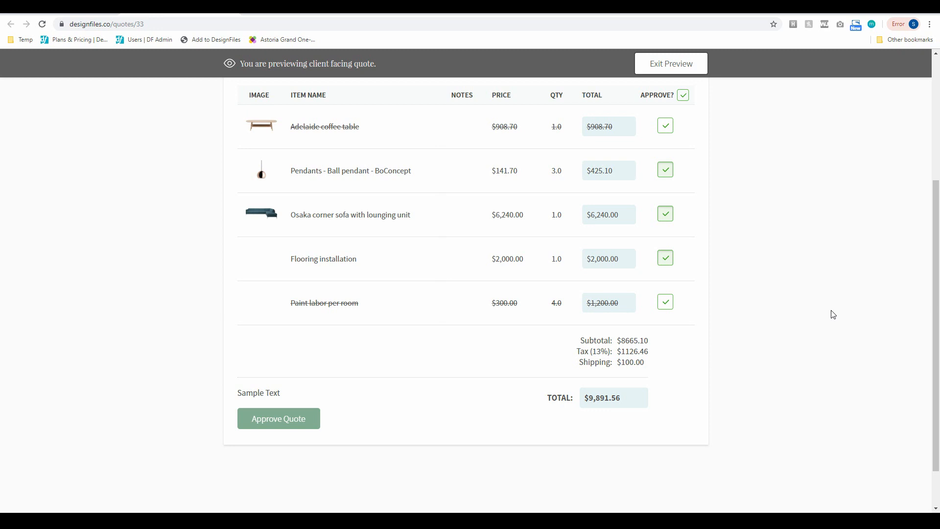
click(670, 68)
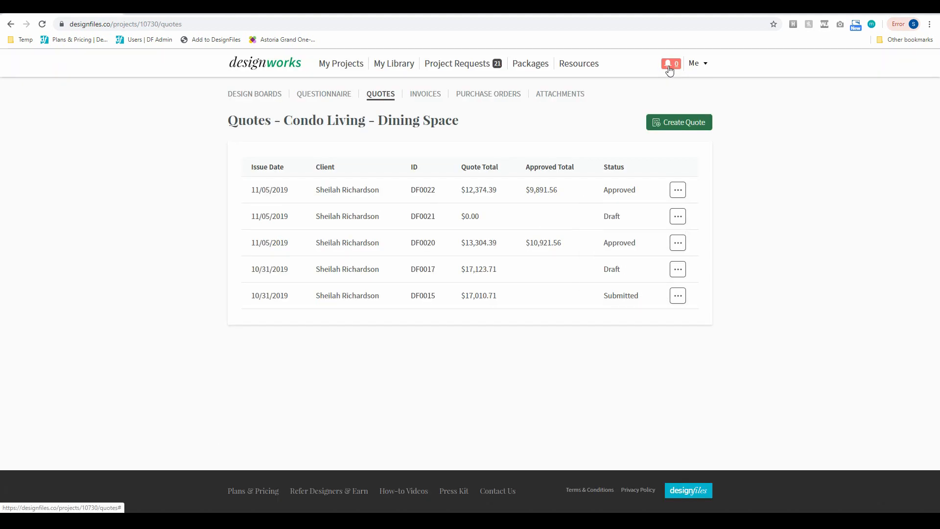
- Open the approved DF0022 quote's action menu and dismiss it without choosing anything
click(676, 190)
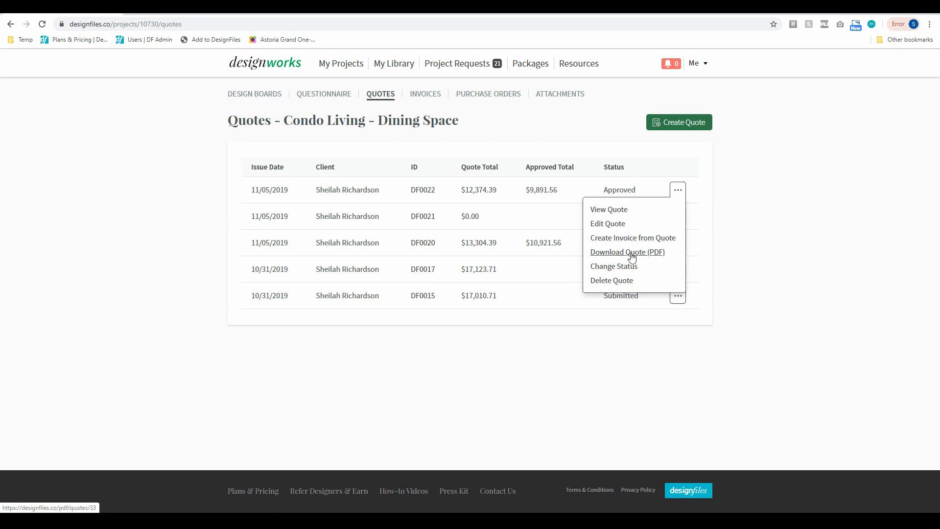
click(722, 214)
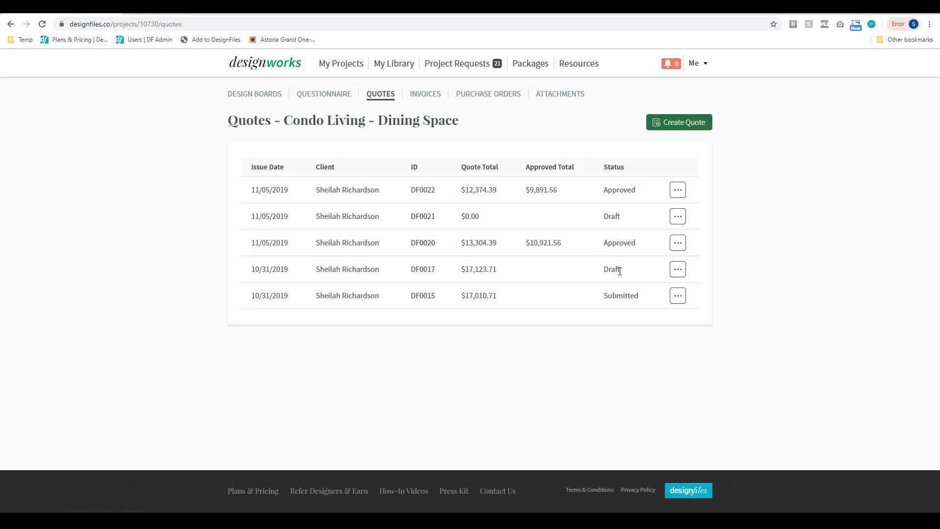
- Download the 10/31/2019 draft quote DF0017 as a PDF
click(683, 271)
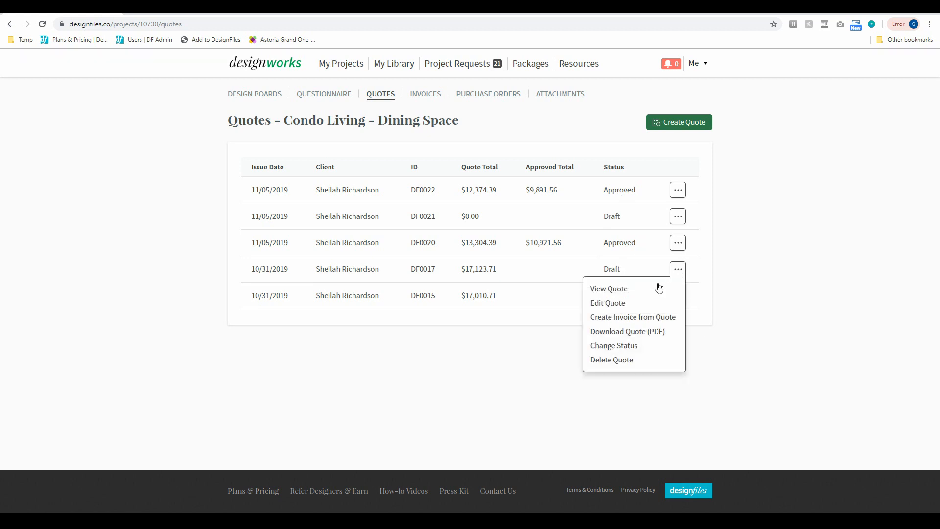
click(629, 333)
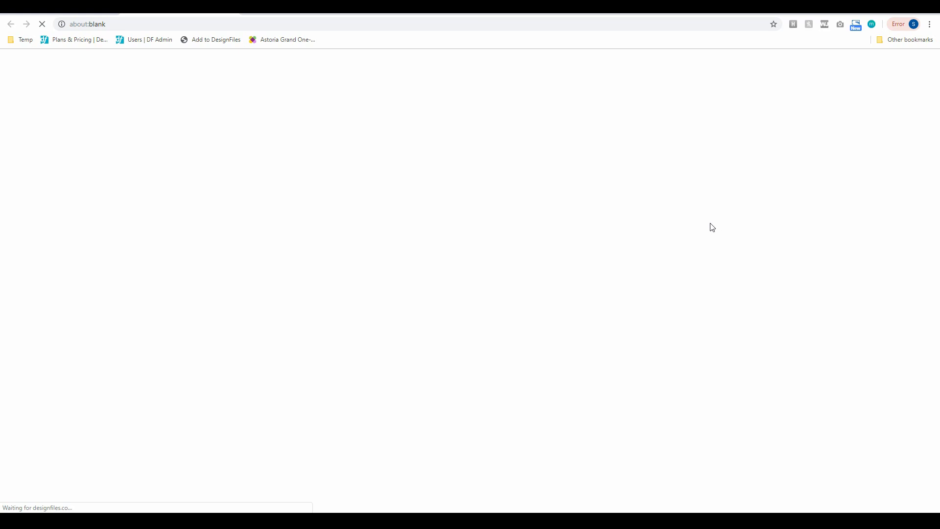